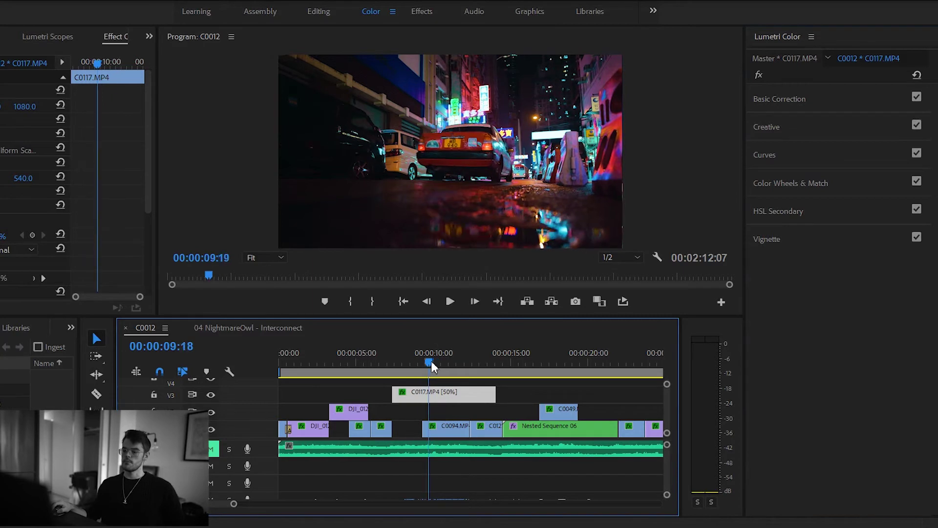
- Scrub the street clip to 00:00:10:08 and bring up the Lumetri Color panel
mouse_move(431, 362)
left_mouse_down()
mouse_move(467, 364)
mouse_move(438, 359)
mouse_move(466, 361)
mouse_move(423, 373)
left_mouse_up()
left_click(916, 96)
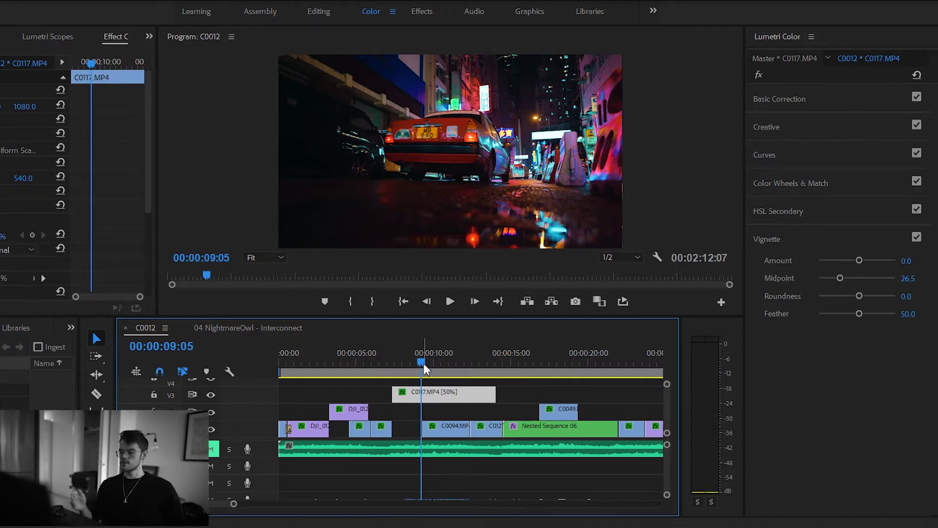
- Move the playhead to 00:00:11:17 in clip C0117.MP4
left_click_drag(423, 364, 462, 364)
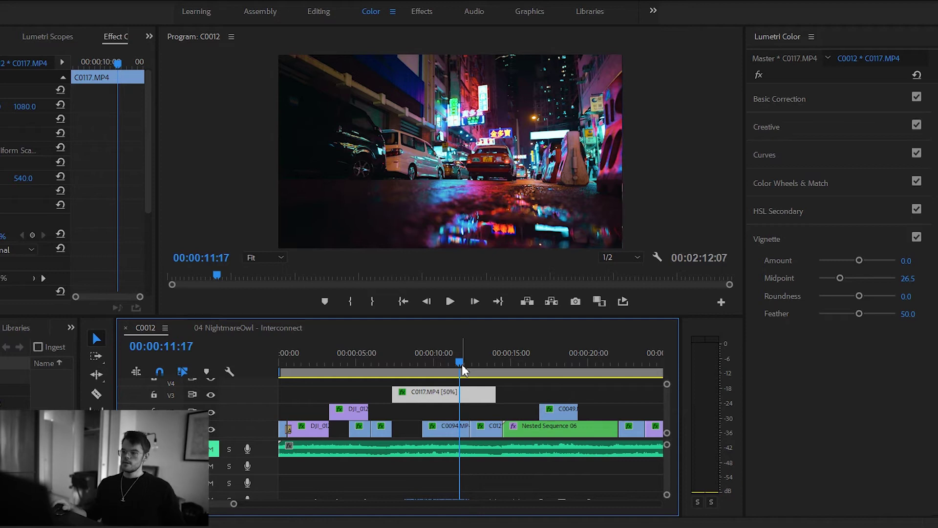
- Turn off all six Lumetri sections, then re-enable only Basic Correction
left_click(917, 209)
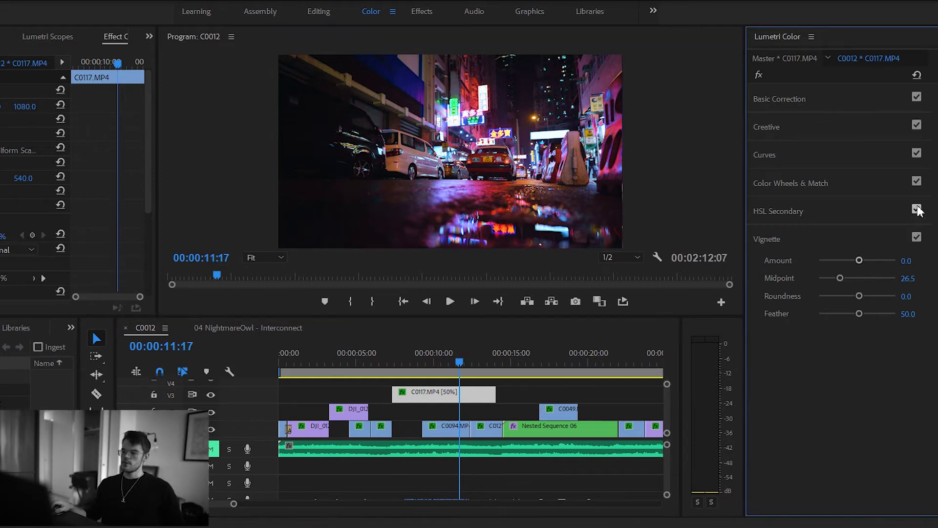
left_click(917, 182)
left_click(916, 153)
left_click(917, 125)
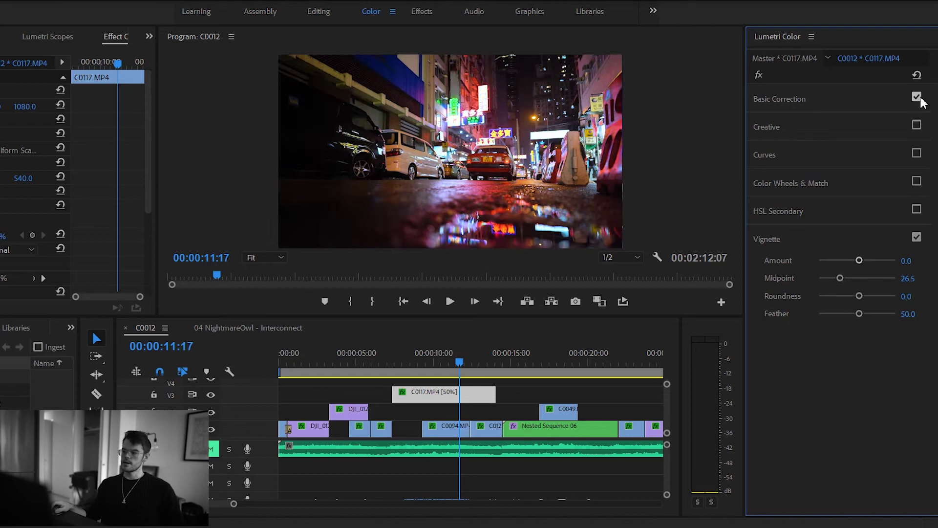
left_click(917, 98)
left_click(916, 237)
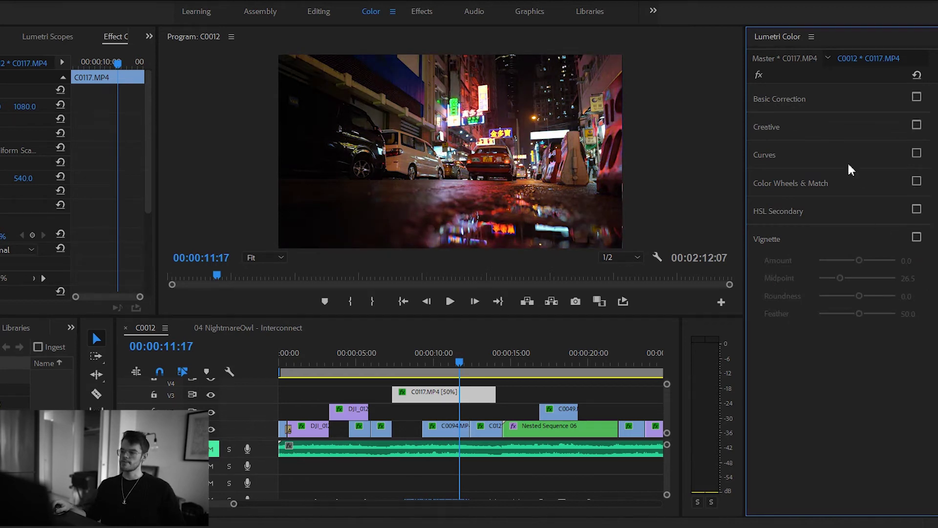
left_click(832, 99)
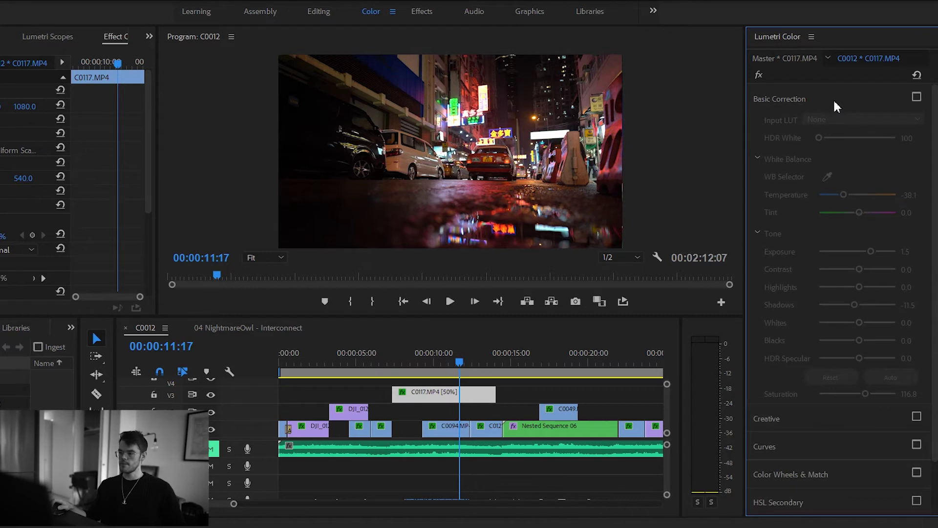
left_click(916, 97)
- Enlarge the Program monitor and set Basic Correction Temperature to -29.2
left_click_drag(590, 319, 589, 438)
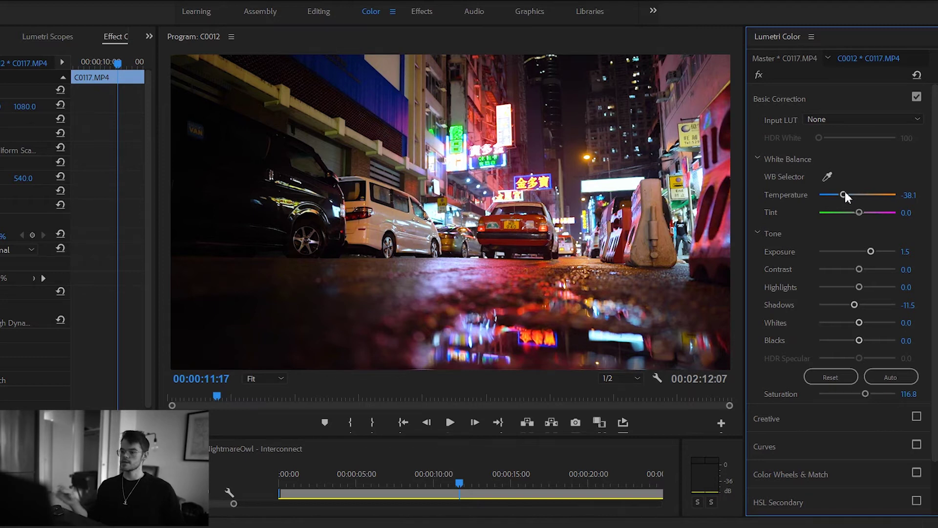
left_click_drag(846, 192, 845, 194)
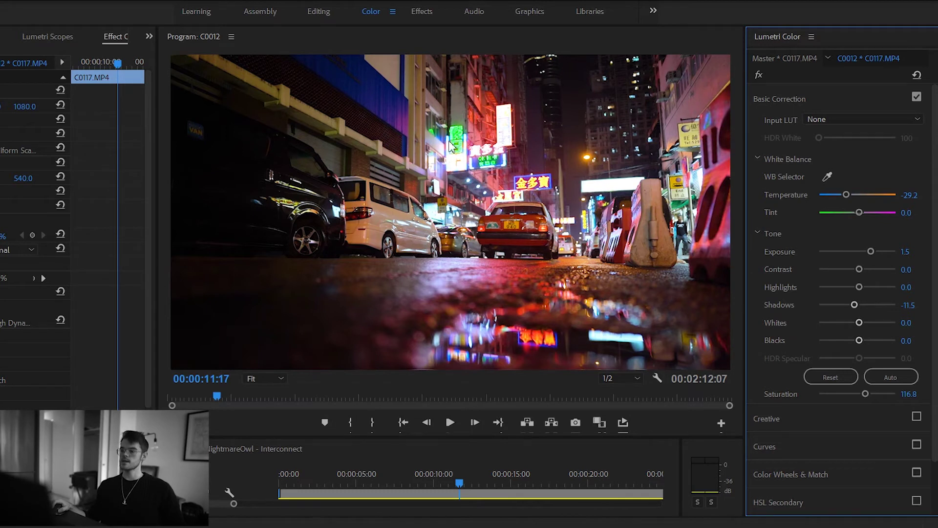
scroll(905, 234, "down", 1)
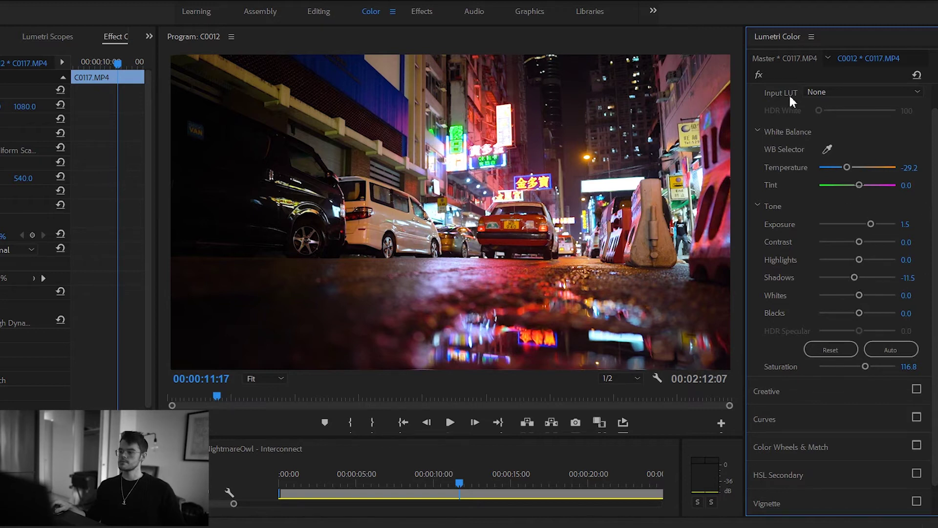
scroll(829, 189, "up", 1)
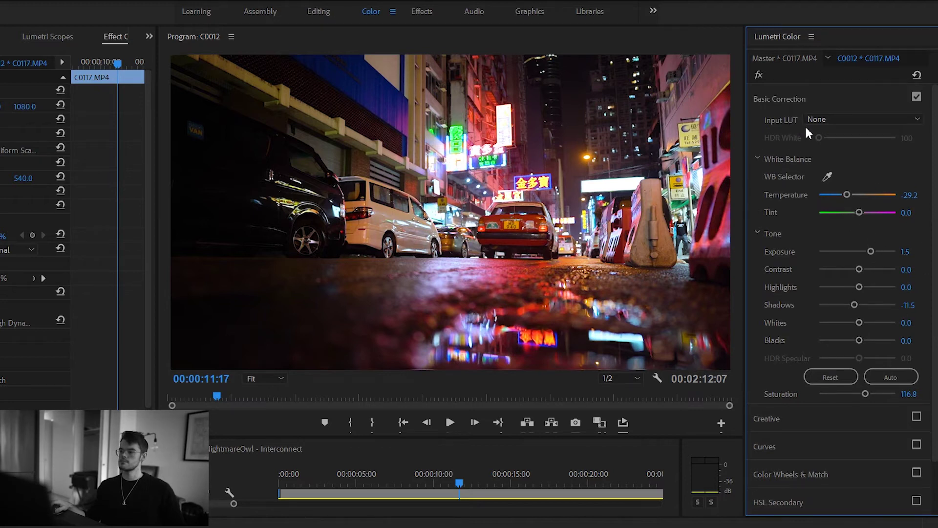
- Collapse Basic Correction and switch the Creative and Curves sections back on
left_click(795, 89)
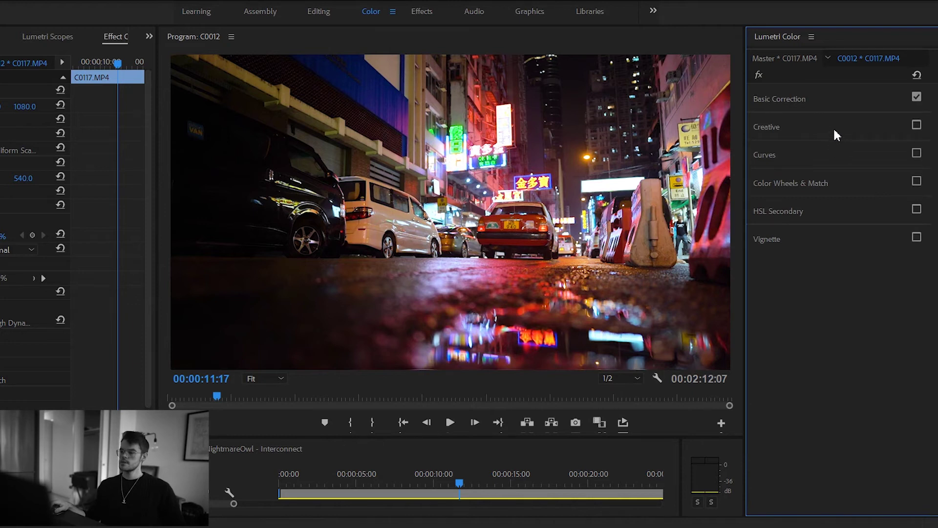
left_click(917, 126)
left_click(846, 134)
left_click(845, 134)
left_click(884, 153)
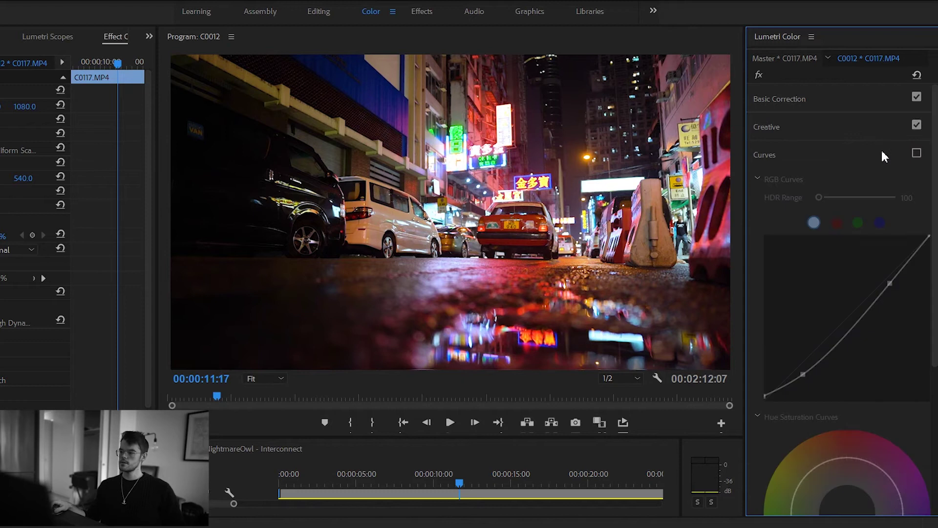
left_click(916, 153)
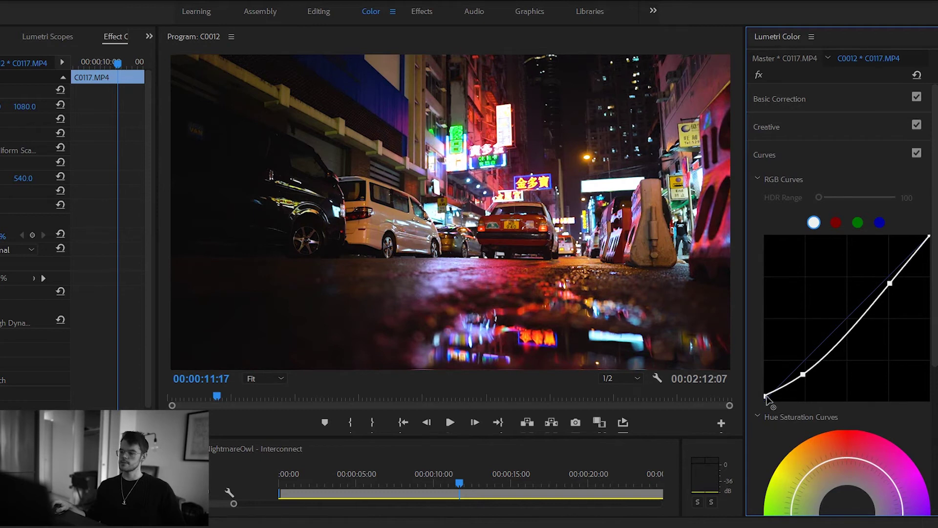
- Collapse Curves, re-enable Color Wheels & Match, and expand Basic Correction again
left_click(798, 160)
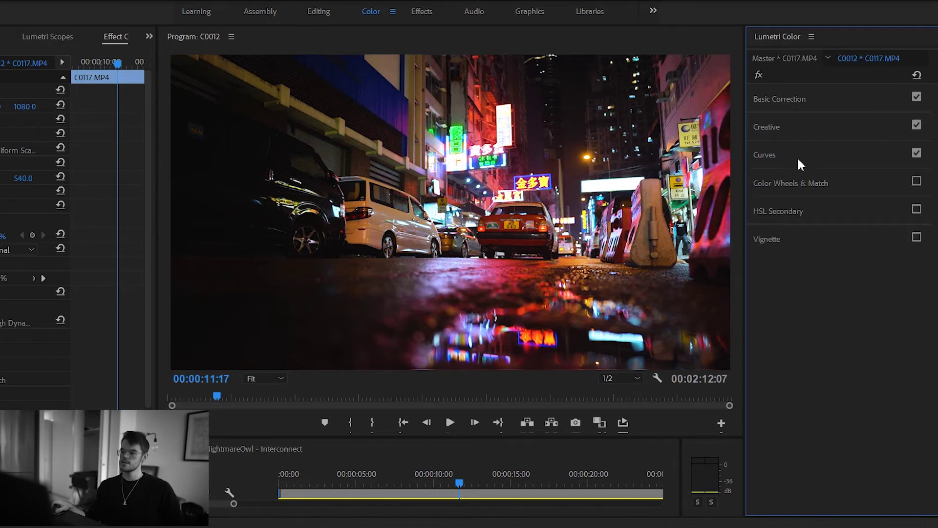
left_click(889, 187)
left_click(916, 180)
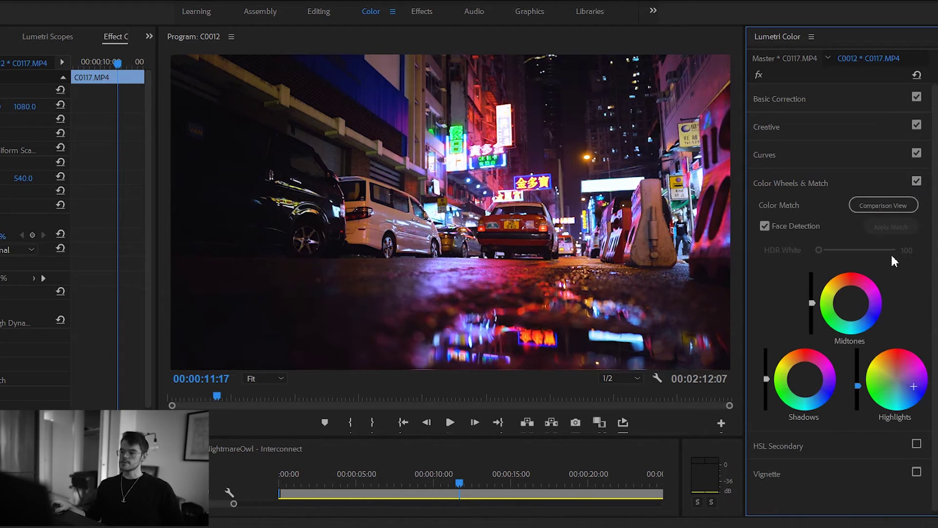
scroll(882, 264, "down", 1)
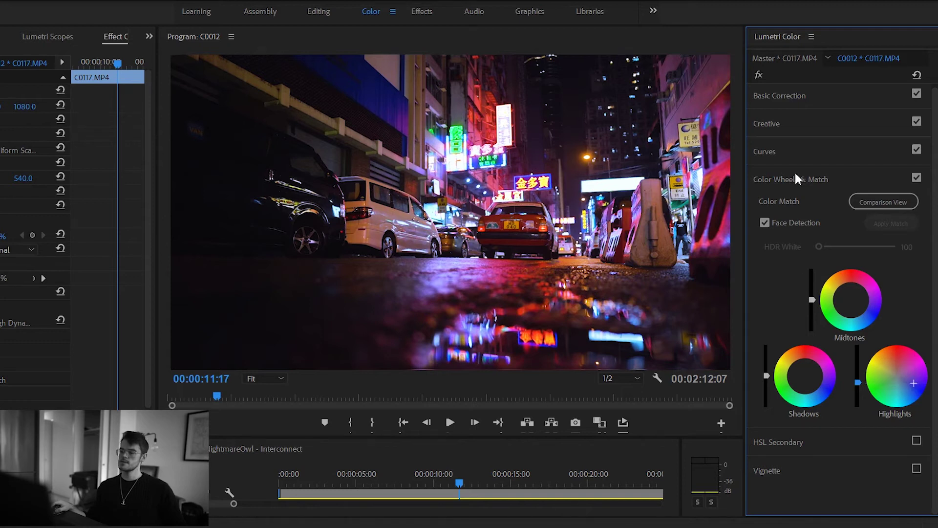
left_click(779, 95)
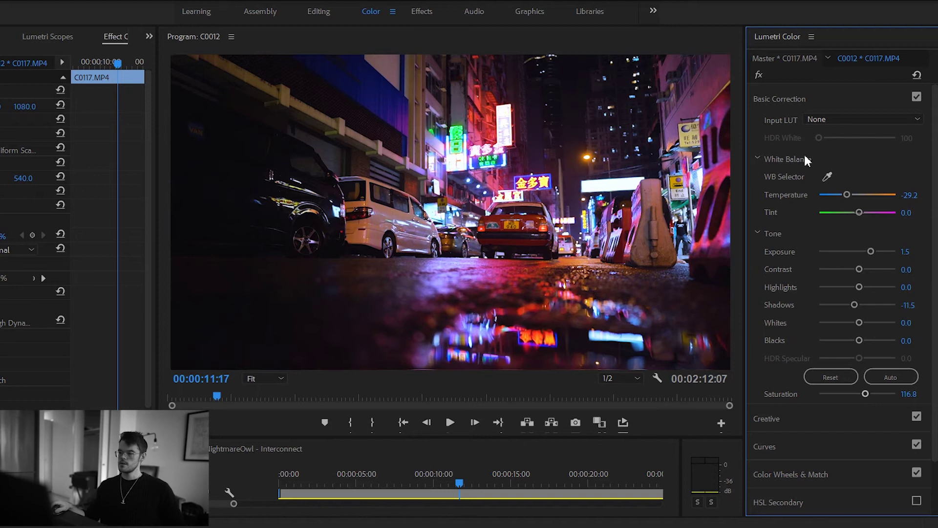
left_click(801, 99)
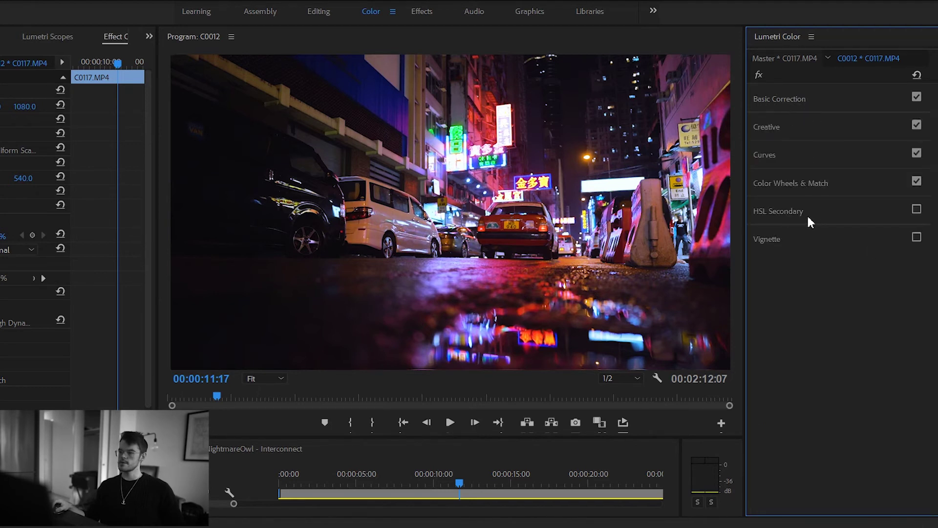
left_click(826, 182)
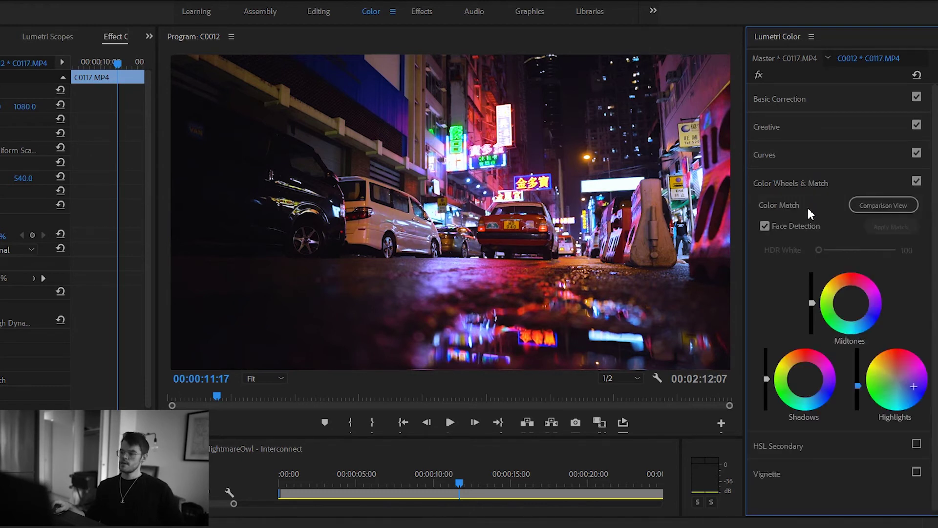
left_click(814, 180)
- Expand HSL Secondary and switch it back on
left_click(906, 209)
left_click(834, 209)
left_click(837, 209)
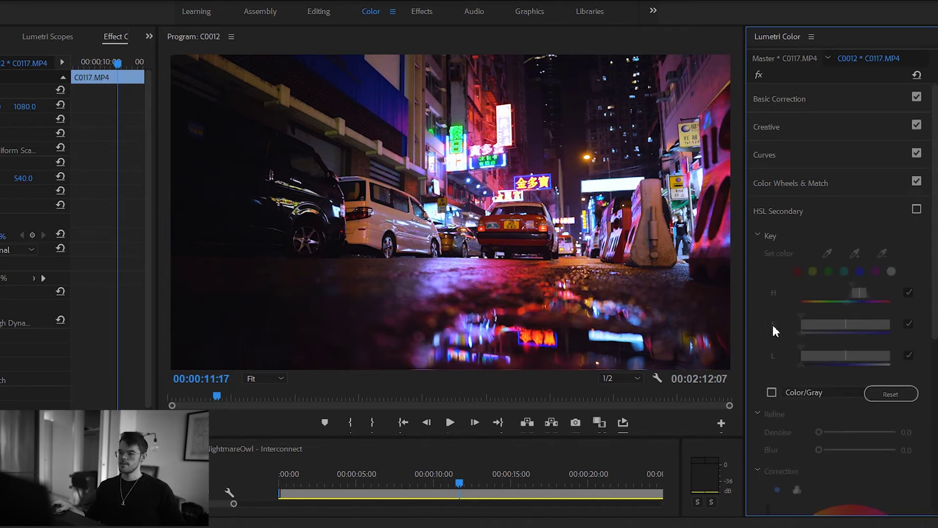
scroll(848, 306, "down", 1)
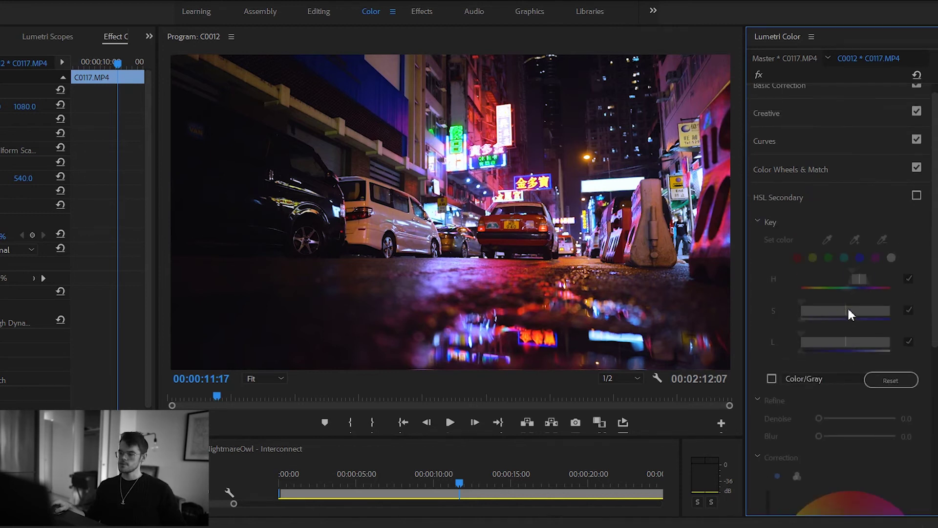
left_click(917, 196)
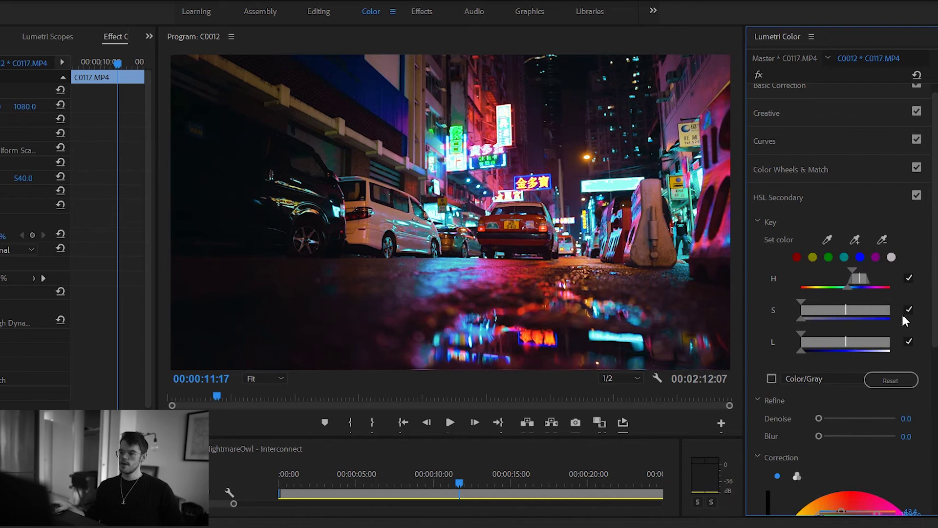
- Set HSL Secondary correction saturation to 152.2 and turn the vignette back on
scroll(903, 320, "down", 6)
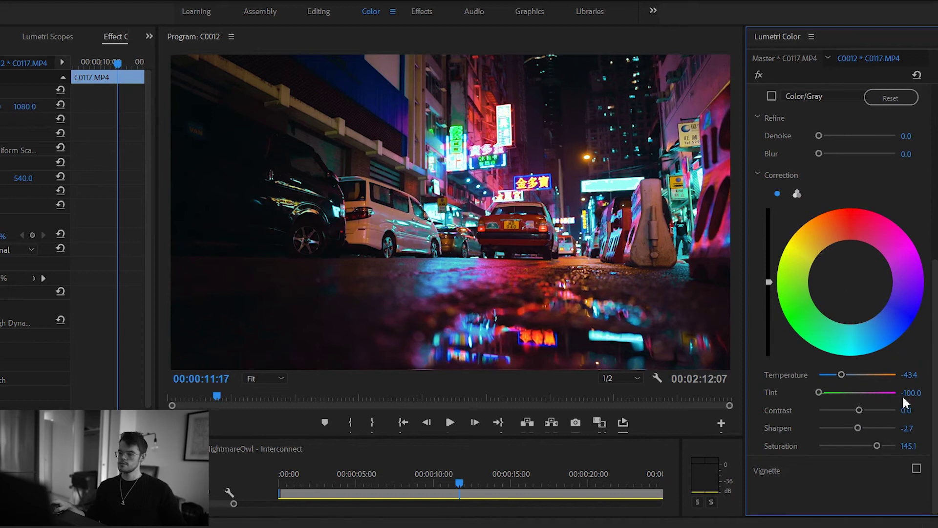
double_click(877, 448)
left_click(877, 446)
scroll(878, 448, "up", 10)
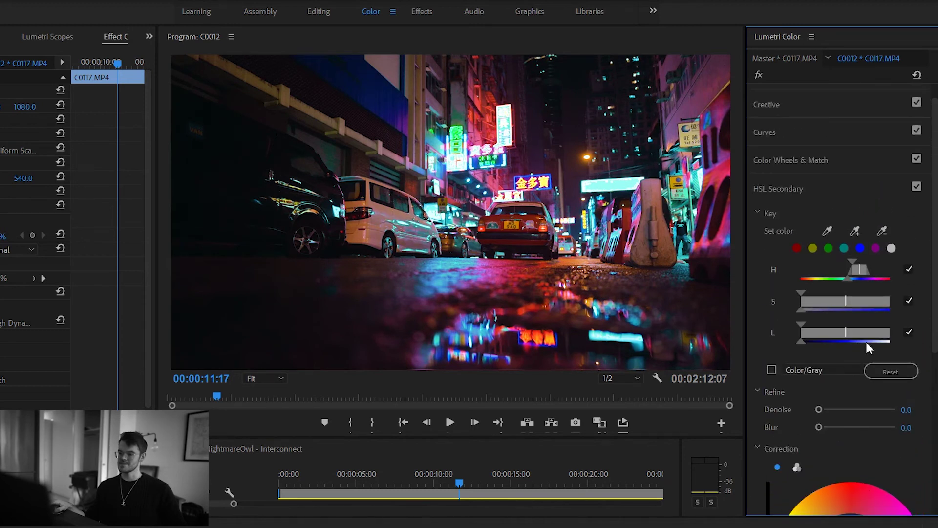
left_click(844, 186)
left_click(917, 237)
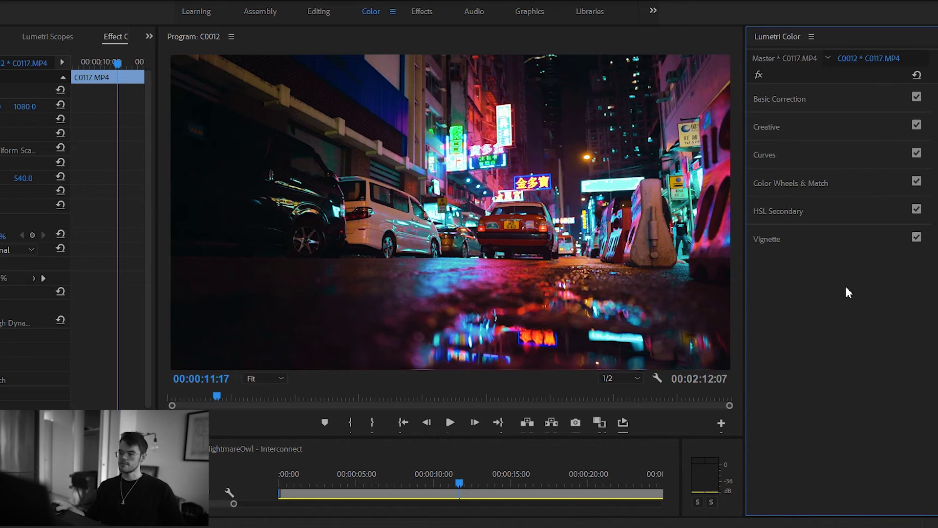